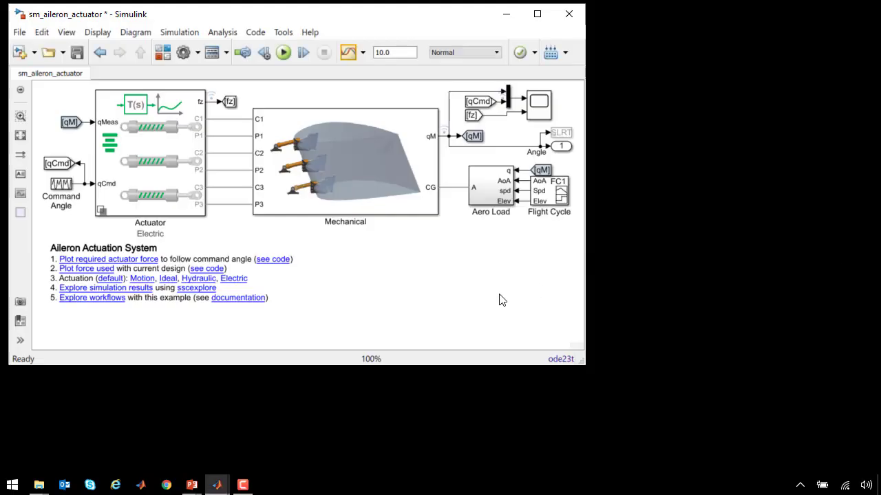
Look inside the Mechanical subsystem, then open the Actuator's Electric variant with its three leadscrew drives
{"action": "double_click", "coordinate": [324, 189]}
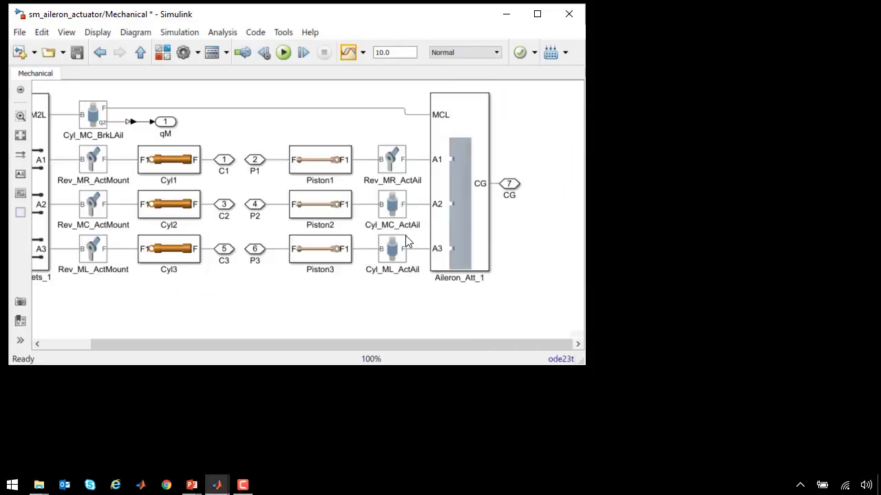
{"action": "left_click_drag", "start_coordinate": [214, 344], "coordinate": [155, 356]}
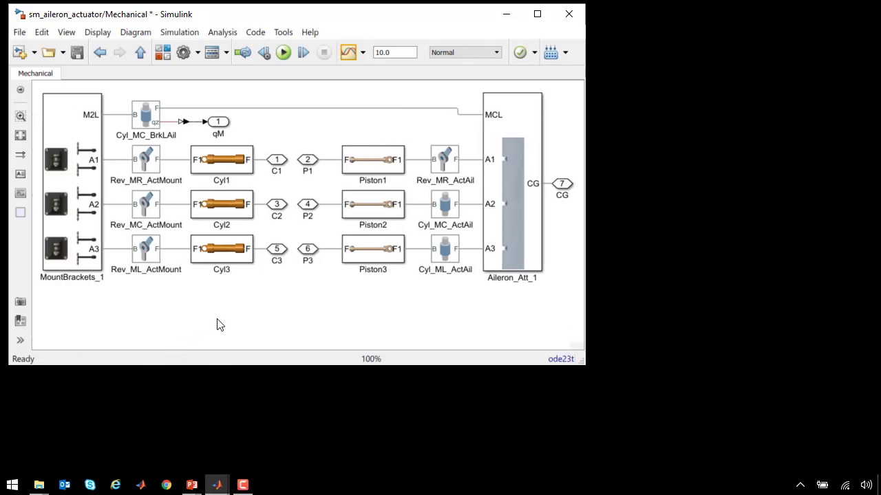
{"action": "key", "text": "Escape"}
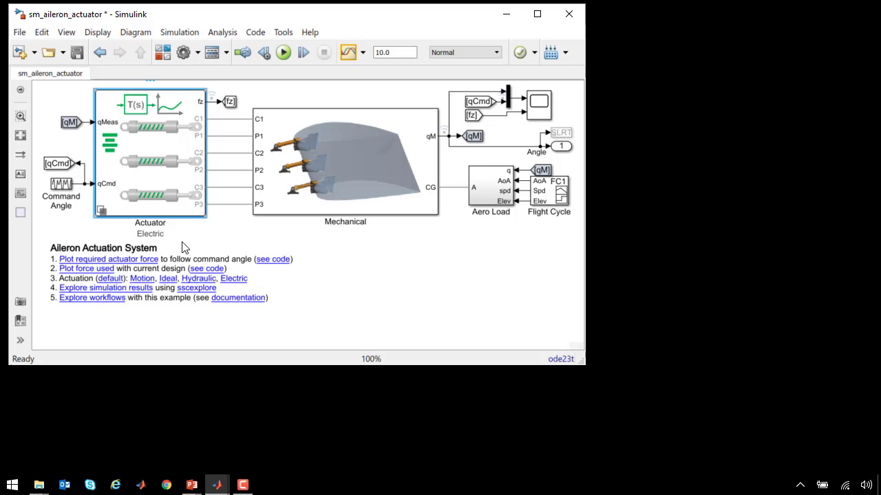
{"action": "double_click", "coordinate": [183, 193]}
{"action": "double_click", "coordinate": [515, 169]}
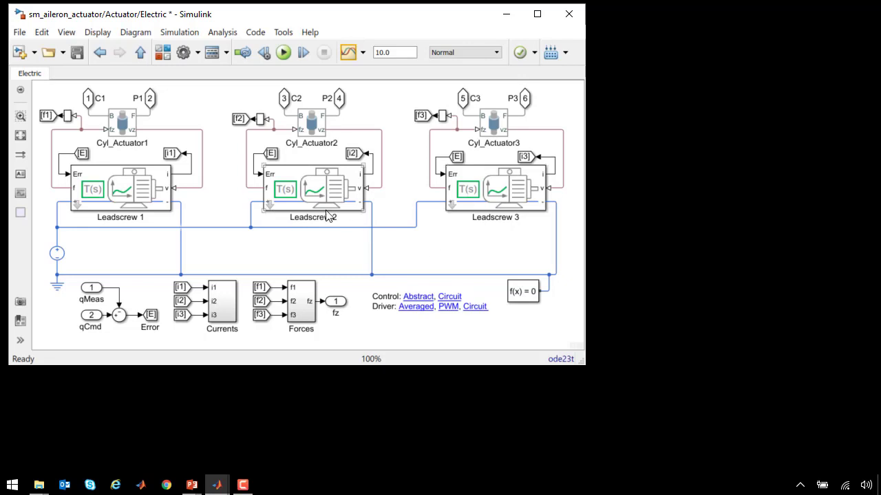
Show Leadscrew 1's parameters (Controller Simulink, Driver Averaged) and browse its Control variant's Speed Controller
{"action": "double_click", "coordinate": [126, 205]}
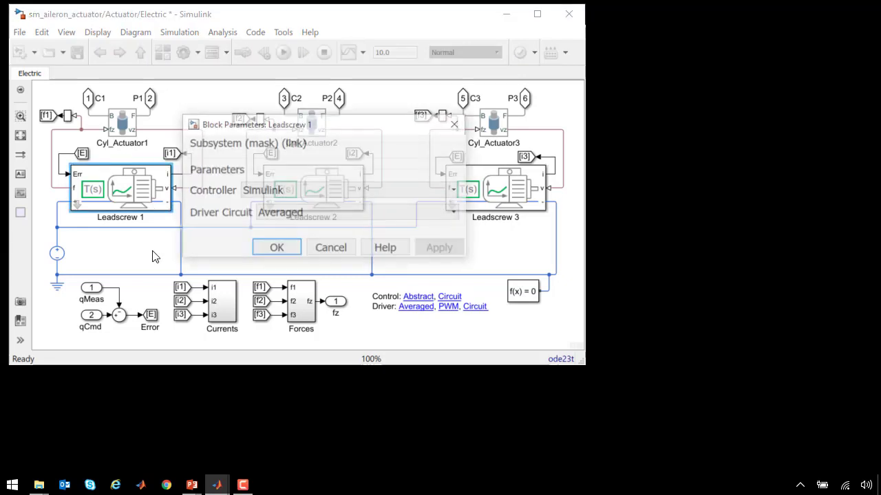
{"action": "left_click_drag", "start_coordinate": [272, 128], "coordinate": [668, 110]}
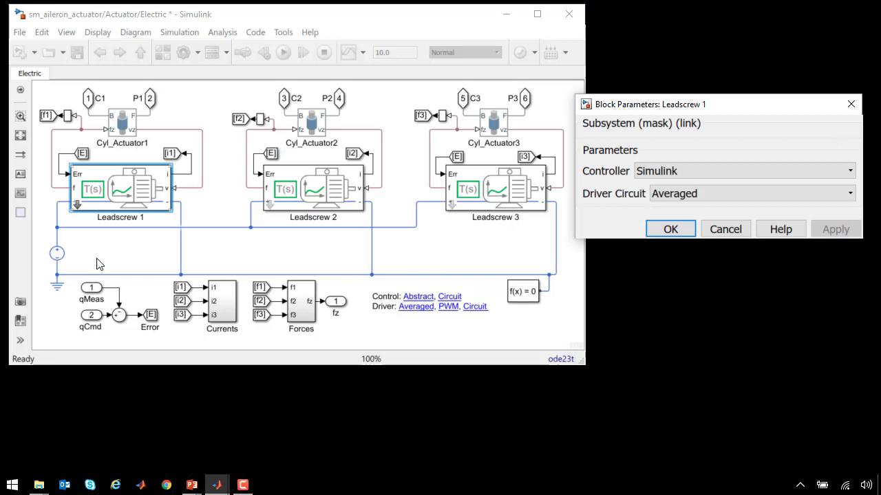
{"action": "key", "text": "ctrl+u"}
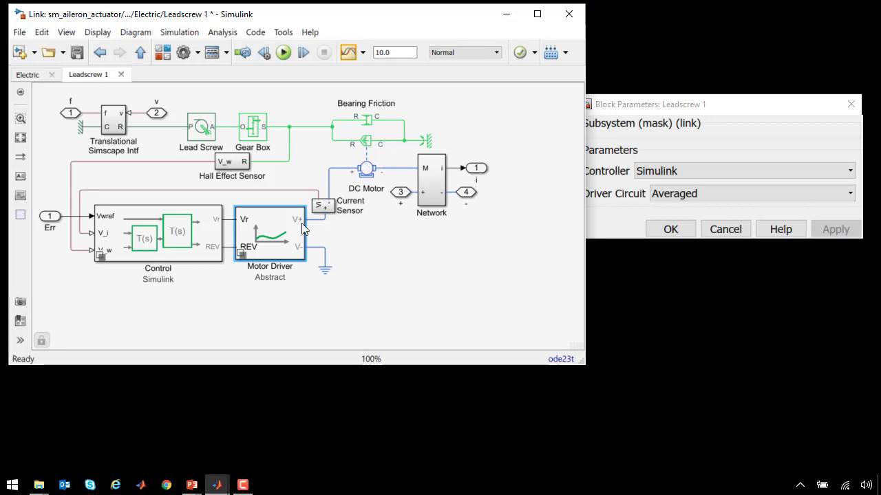
{"action": "left_click", "coordinate": [192, 245]}
{"action": "key", "text": "ctrl+u"}
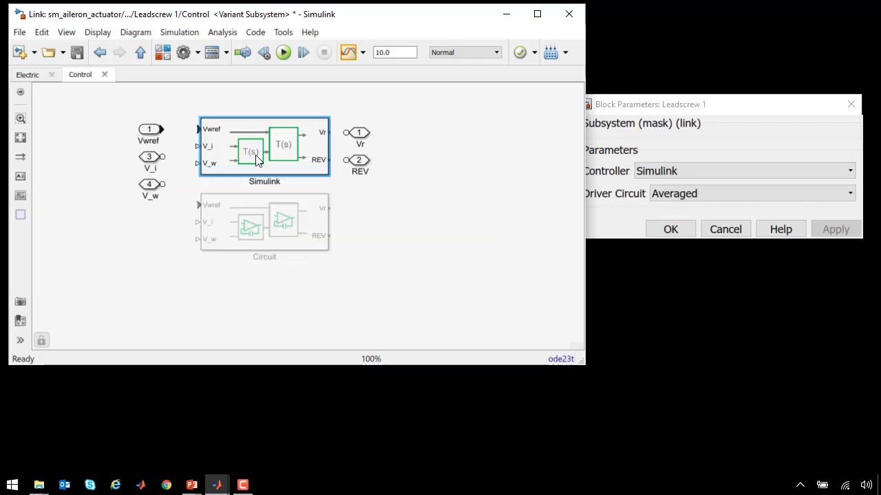
{"action": "key", "text": "ctrl+u"}
{"action": "key", "text": "ctrl+u"}
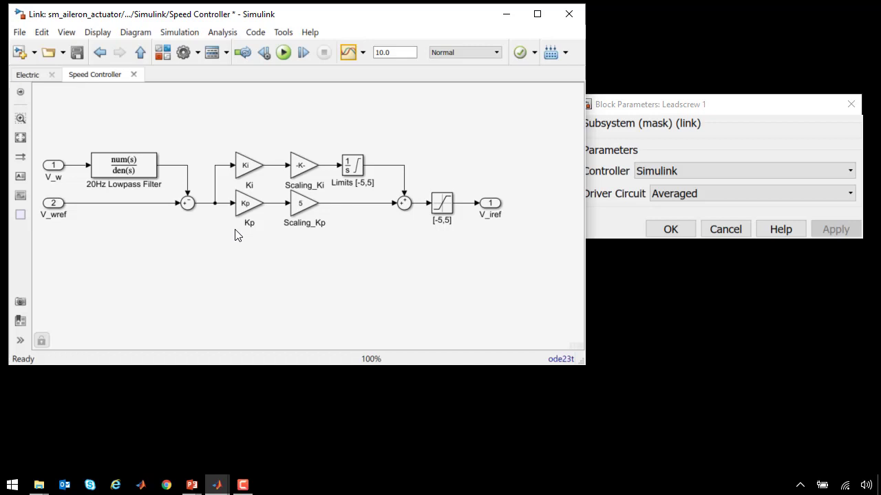
{"action": "key", "text": "Escape"}
{"action": "key", "text": "Escape"}
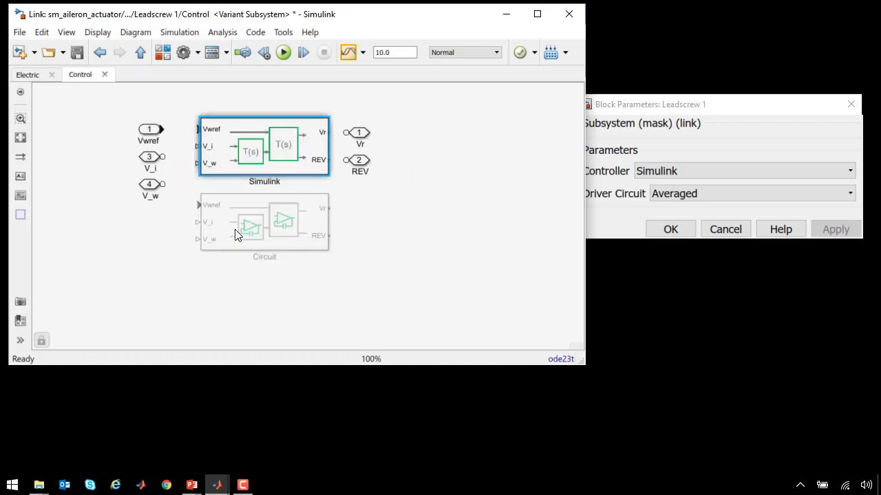
Set Leadscrew 1's Controller variant to Circuit and apply it
{"action": "left_click", "coordinate": [666, 170]}
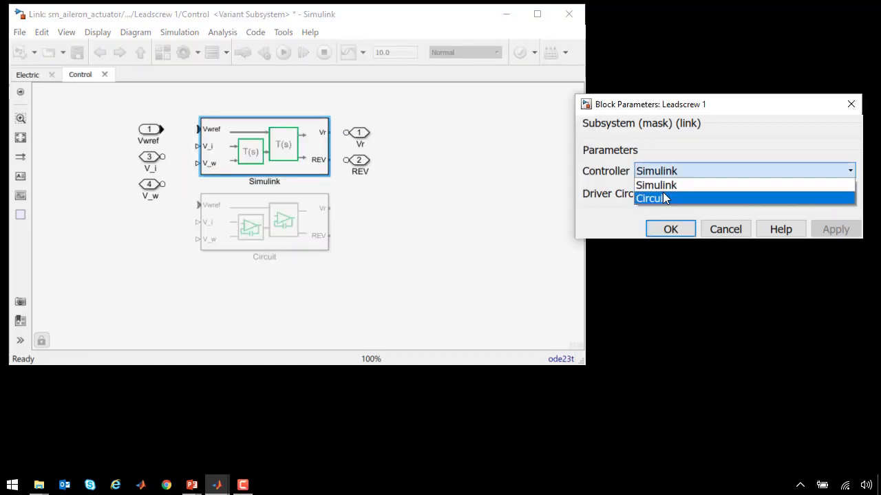
{"action": "left_click", "coordinate": [662, 193]}
{"action": "left_click", "coordinate": [832, 229]}
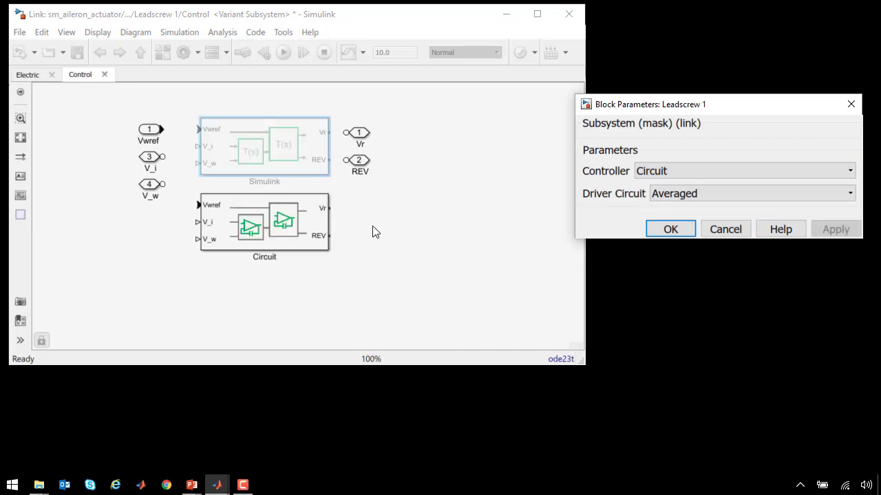
Inspect the Circuit controller's op-amp Speed Controller and Current Controller, then return to Leadscrew 1
{"action": "double_click", "coordinate": [298, 247]}
{"action": "double_click", "coordinate": [254, 238]}
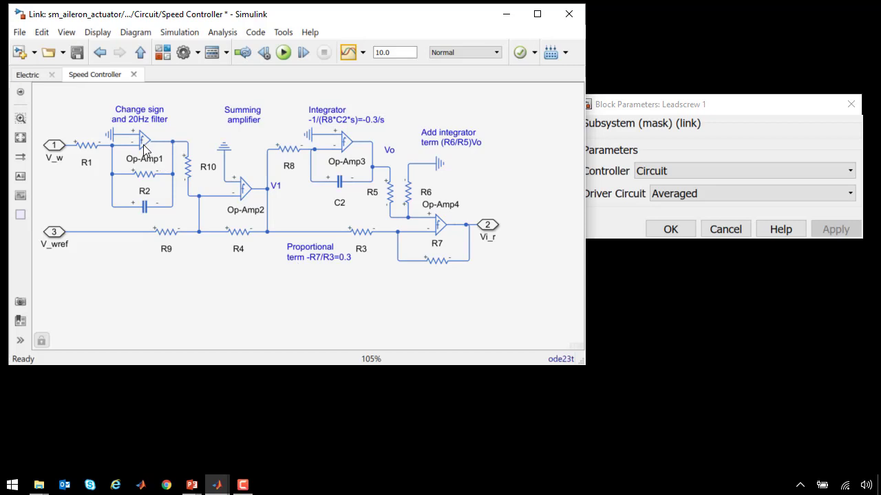
{"action": "key", "text": "Escape"}
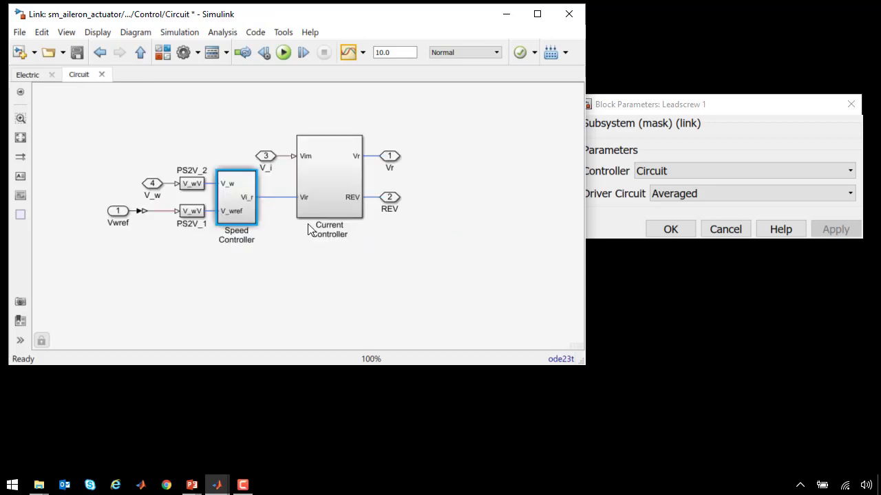
{"action": "double_click", "coordinate": [325, 221]}
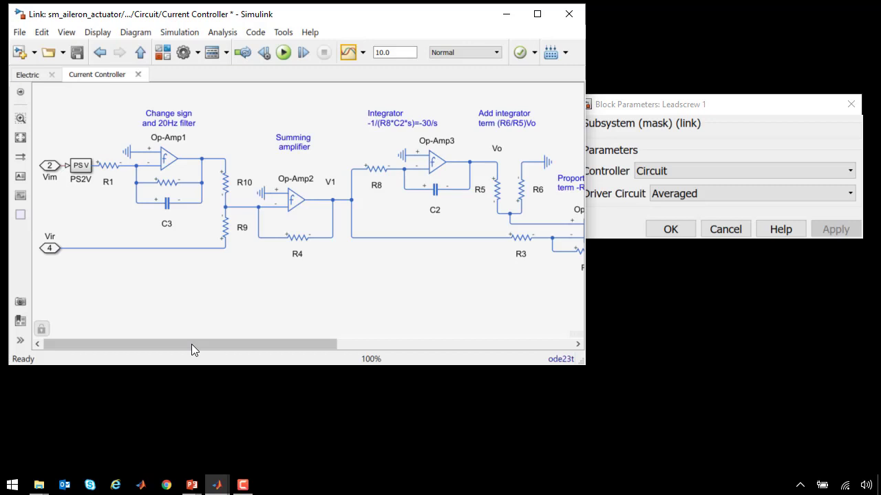
{"action": "left_click_drag", "start_coordinate": [191, 344], "coordinate": [547, 444]}
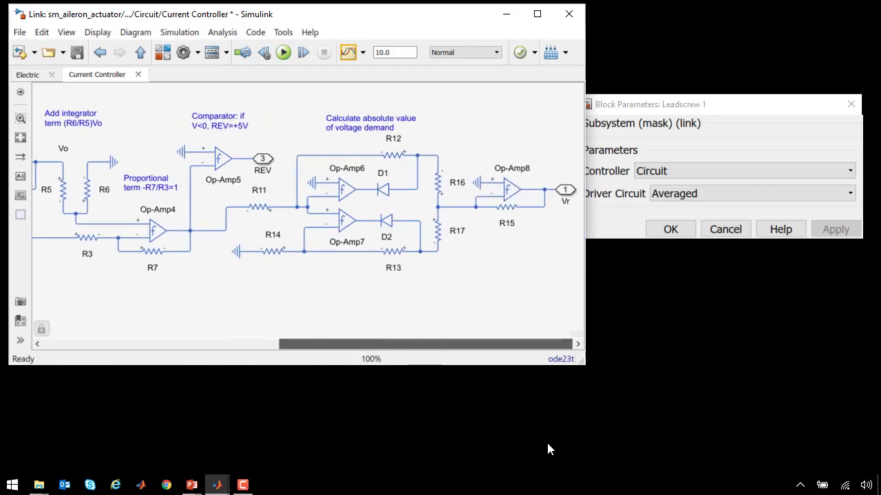
{"action": "key", "text": "Escape"}
{"action": "key", "text": "Escape"}
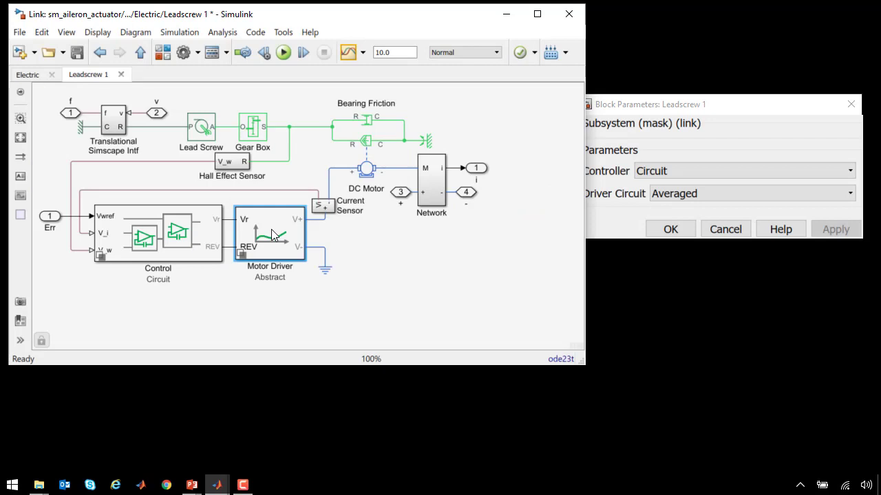
Inspect the H-Bridge block parameters inside the Motor Driver's Abstract variant
{"action": "double_click", "coordinate": [271, 231]}
{"action": "double_click", "coordinate": [257, 166]}
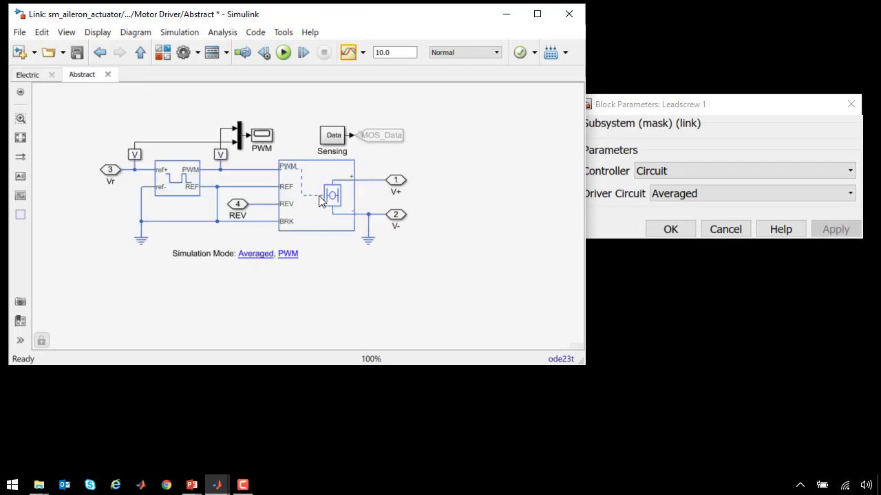
{"action": "left_click", "coordinate": [300, 200]}
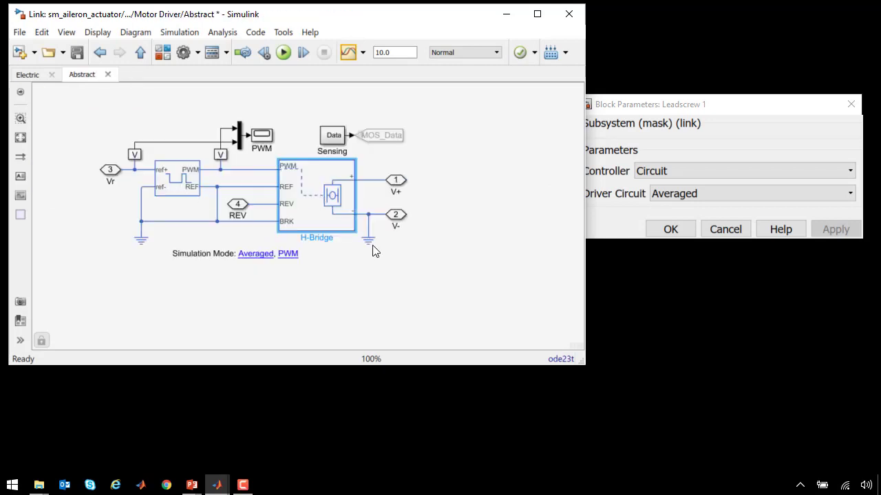
{"action": "key", "text": "Return"}
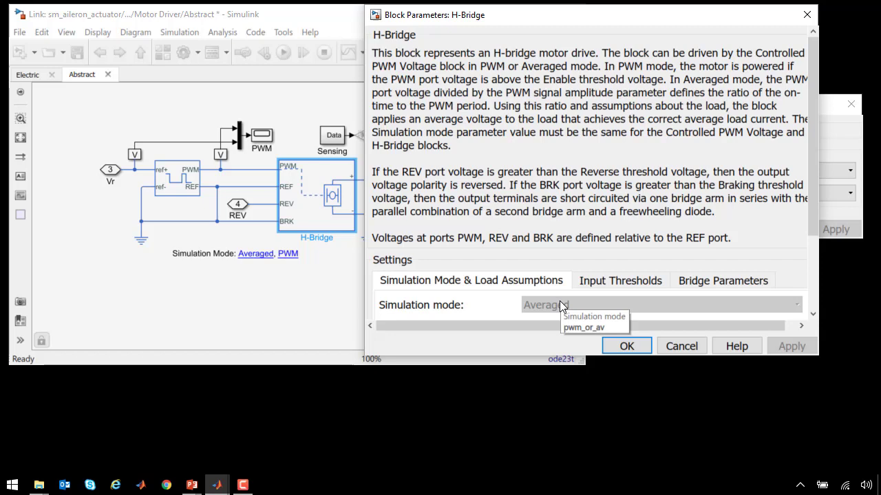
{"action": "key", "text": "Escape"}
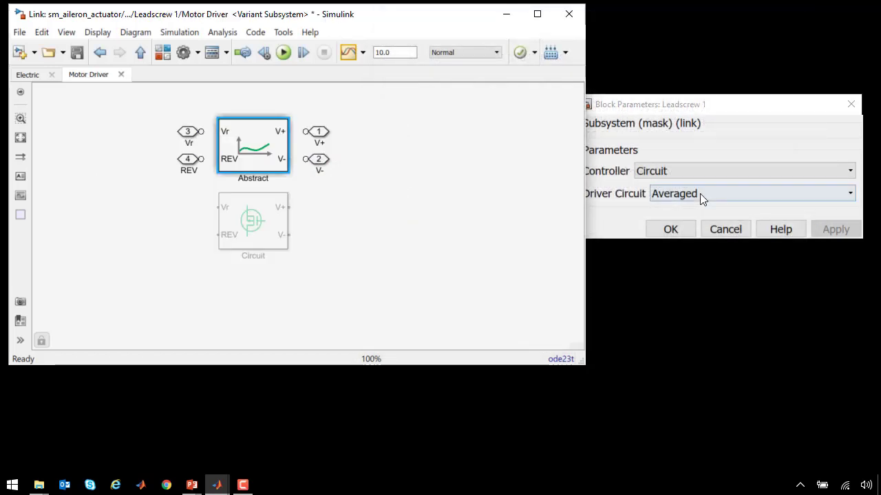
Switch the Driver Circuit to PWM and check the H-Bridge simulation mode
{"action": "left_click", "coordinate": [700, 194]}
{"action": "left_click", "coordinate": [811, 221]}
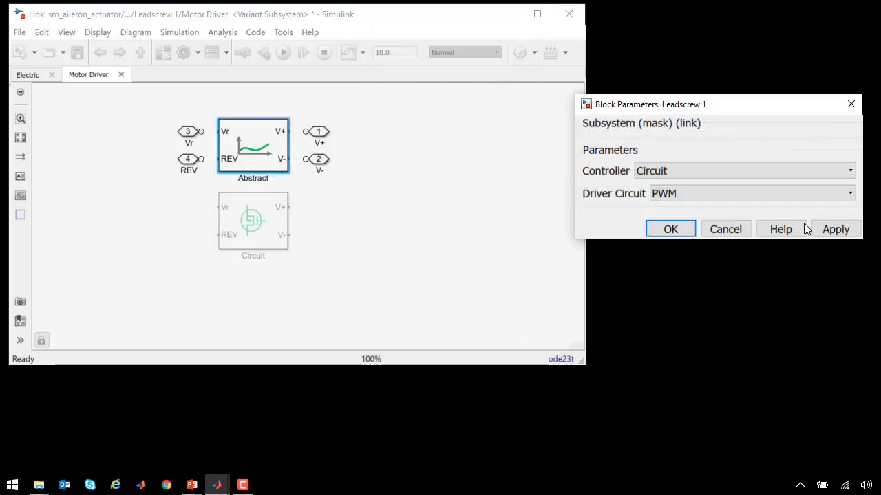
{"action": "left_click", "coordinate": [835, 229]}
{"action": "double_click", "coordinate": [268, 165]}
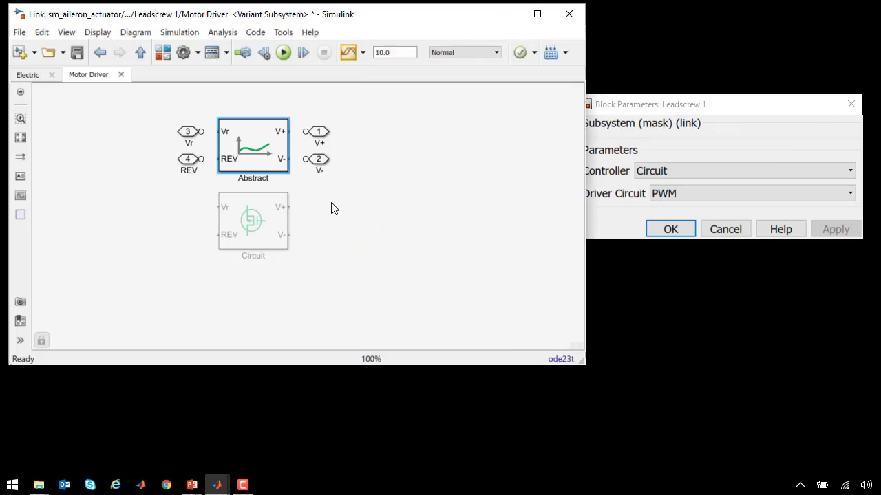
{"action": "double_click", "coordinate": [302, 192]}
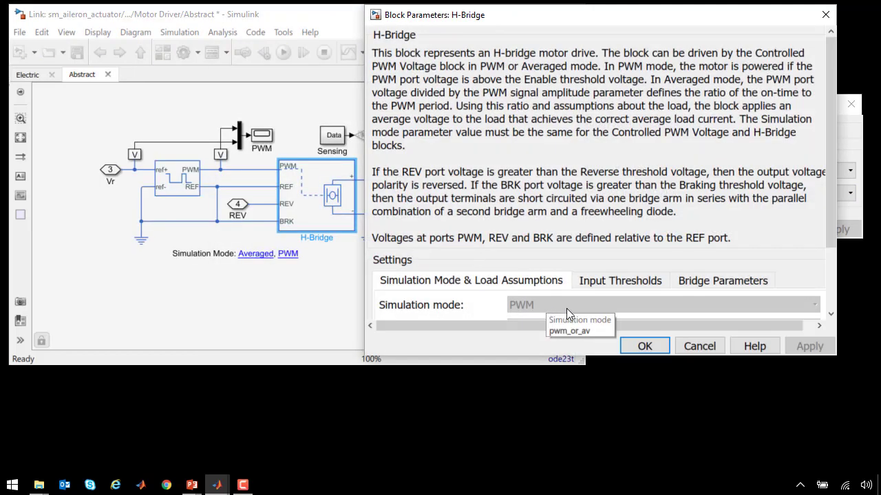
{"action": "left_click", "coordinate": [634, 347]}
{"action": "key", "text": "Escape"}
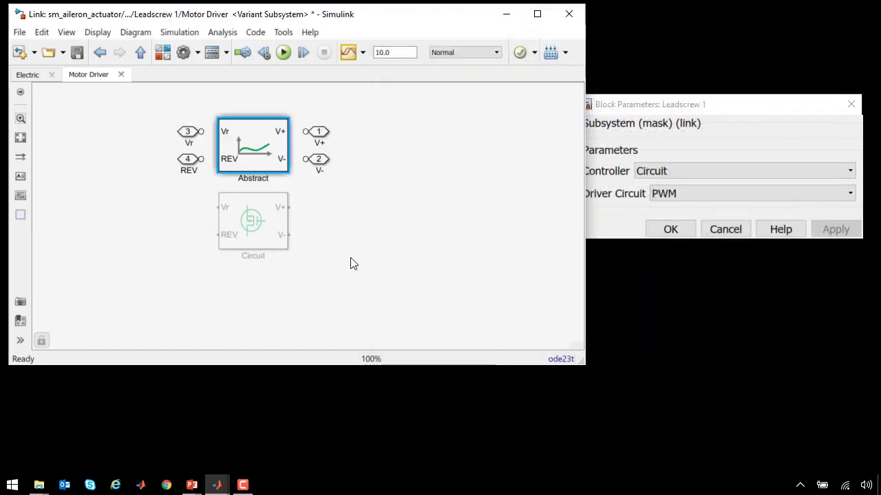
Set the Driver Circuit to Circuit and inspect a MOSFET leg of its H-bridge
{"action": "left_click", "coordinate": [660, 194]}
{"action": "key", "text": "Down"}
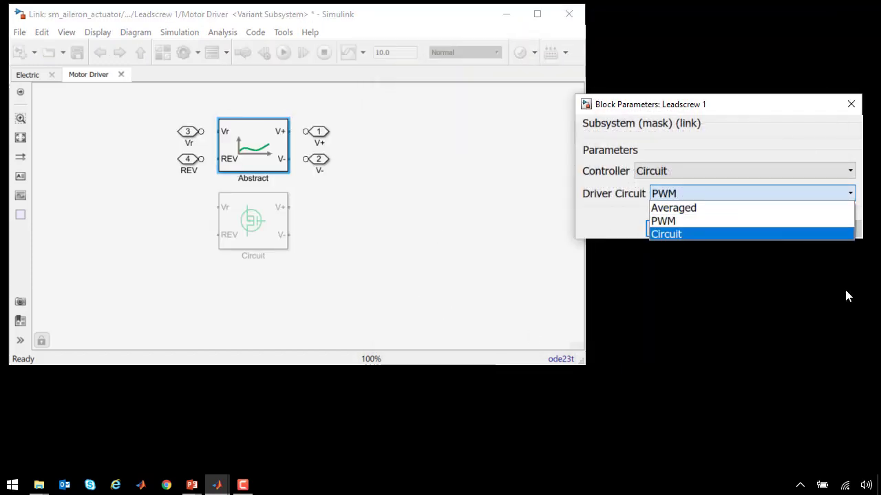
{"action": "key", "text": "Return"}
{"action": "left_click", "coordinate": [835, 233]}
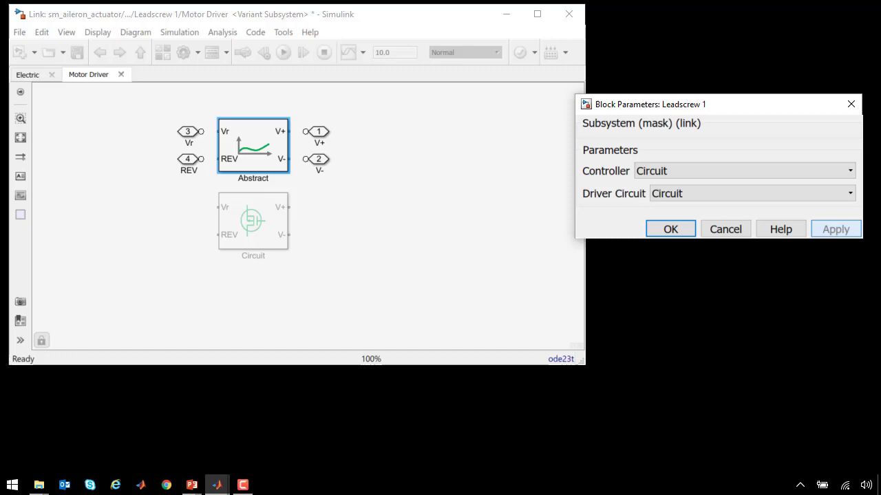
{"action": "double_click", "coordinate": [252, 207]}
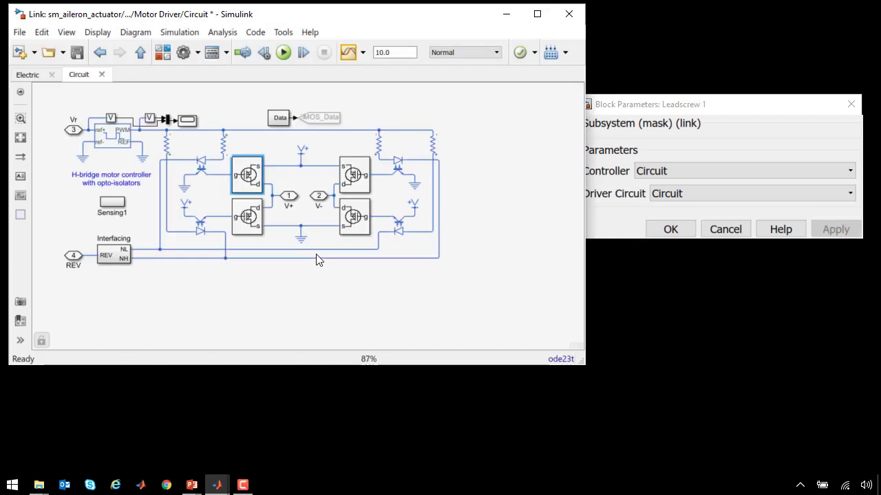
{"action": "double_click", "coordinate": [247, 177]}
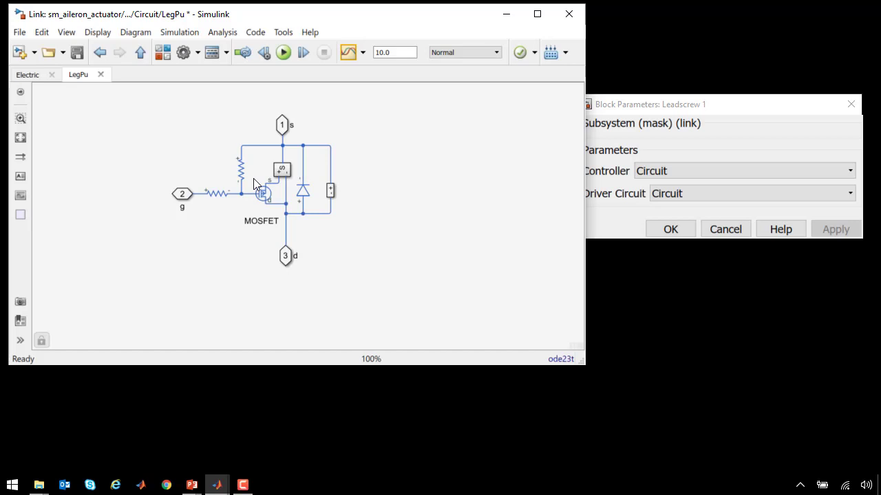
{"action": "key", "text": "Escape"}
{"action": "key", "text": "Escape"}
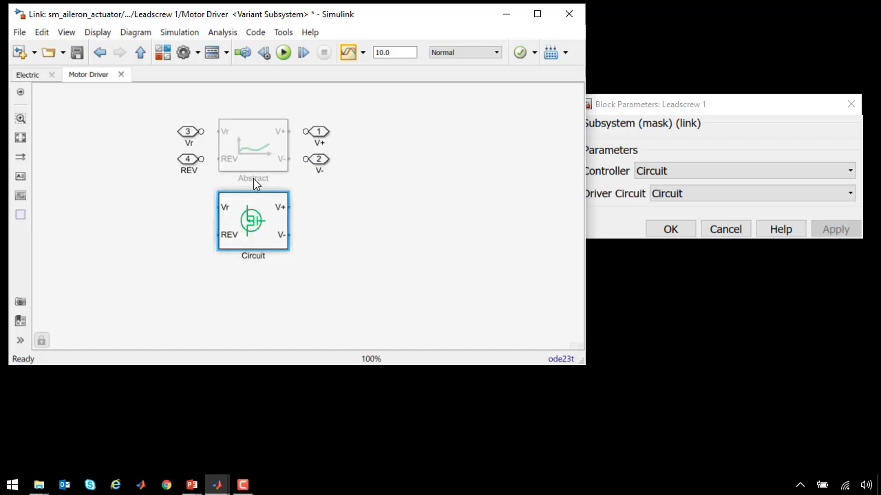
{"action": "key", "text": "Escape"}
Reset Leadscrew 1 to the Simulink controller and Averaged driver circuit
{"action": "left_click", "coordinate": [837, 216]}
{"action": "key", "text": "alt+Down"}
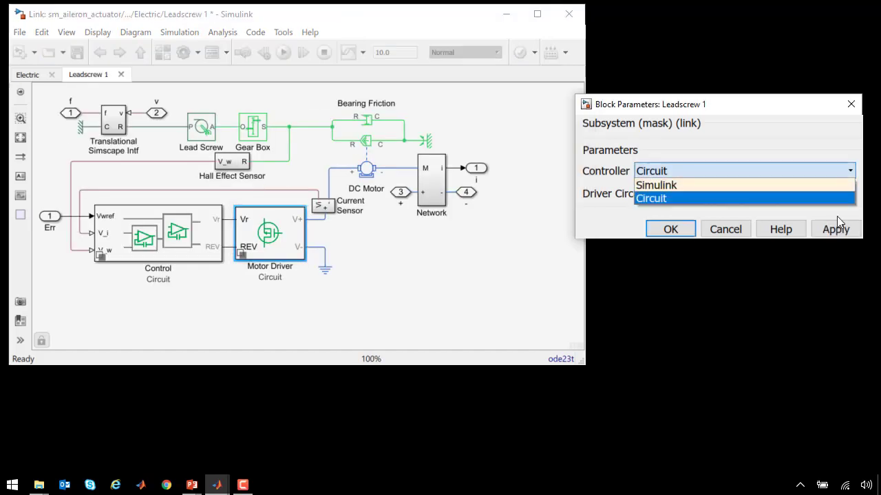
{"action": "left_click", "coordinate": [666, 179]}
{"action": "key", "text": "Tab"}
{"action": "key", "text": "alt+Down"}
{"action": "key", "text": "Up"}
{"action": "key", "text": "Up"}
{"action": "key", "text": "Return"}
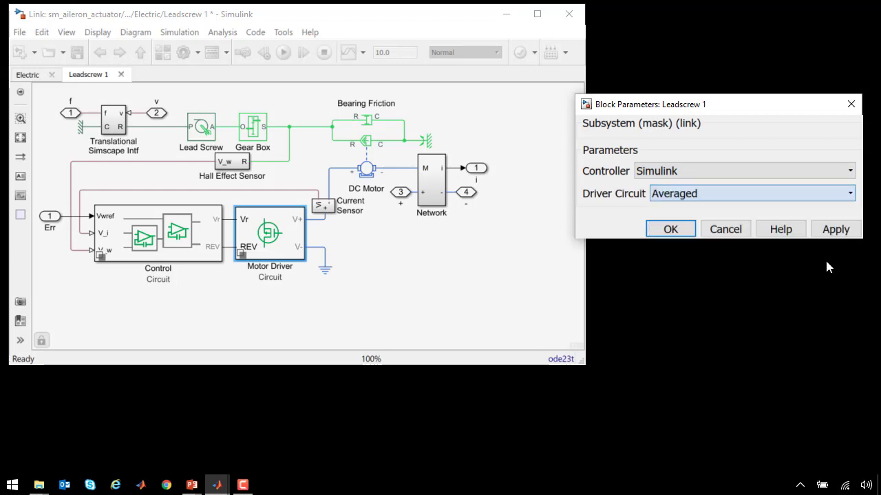
{"action": "key", "text": "Return"}
Return to the Electric diagram and bring the demo script browser forward
{"action": "key", "text": "Escape"}
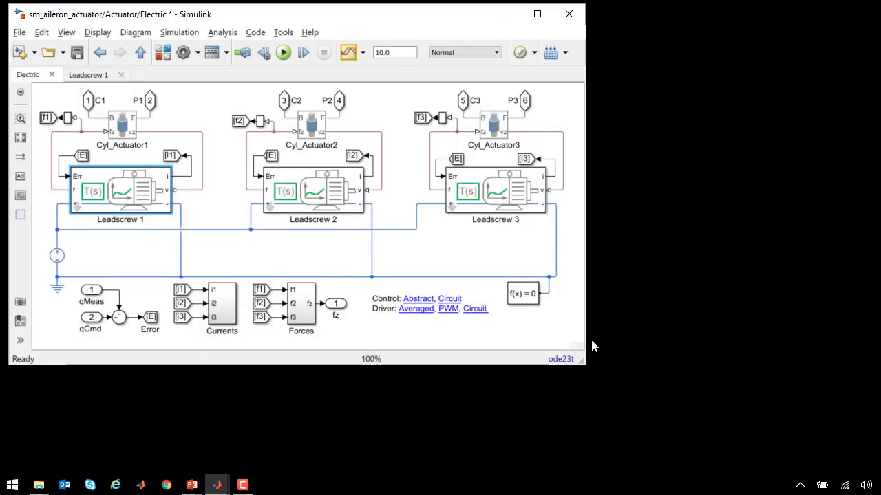
{"action": "key", "text": "alt+Tab"}
{"action": "key", "text": "alt+Tab"}
{"action": "key", "text": "alt+Tab"}
{"action": "key", "text": "alt+Tab"}
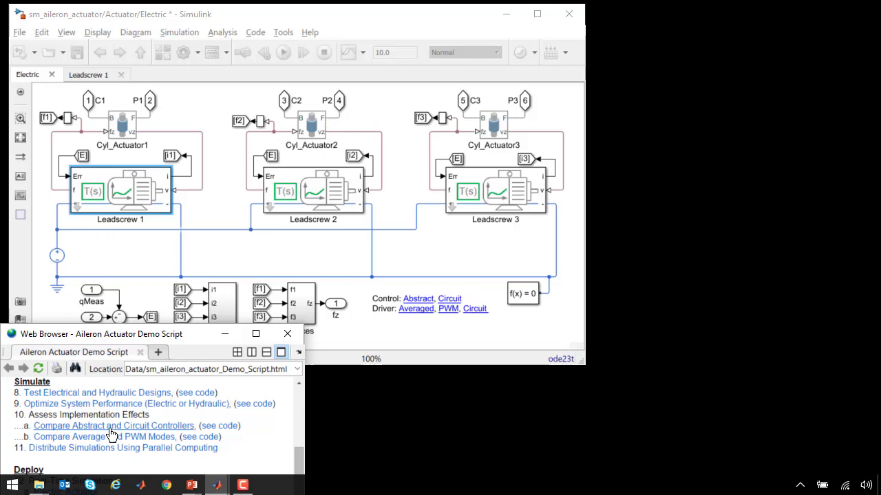
{"action": "key", "text": "alt+Tab"}
{"action": "key", "text": "alt+Tab"}
{"action": "key", "text": "alt+Tab"}
{"action": "key", "text": "alt+Tab"}
{"action": "key", "text": "alt+Tab"}
{"action": "key", "text": "alt+Tab"}
{"action": "key", "text": "alt+Tab"}
{"action": "key", "text": "alt+Tab"}
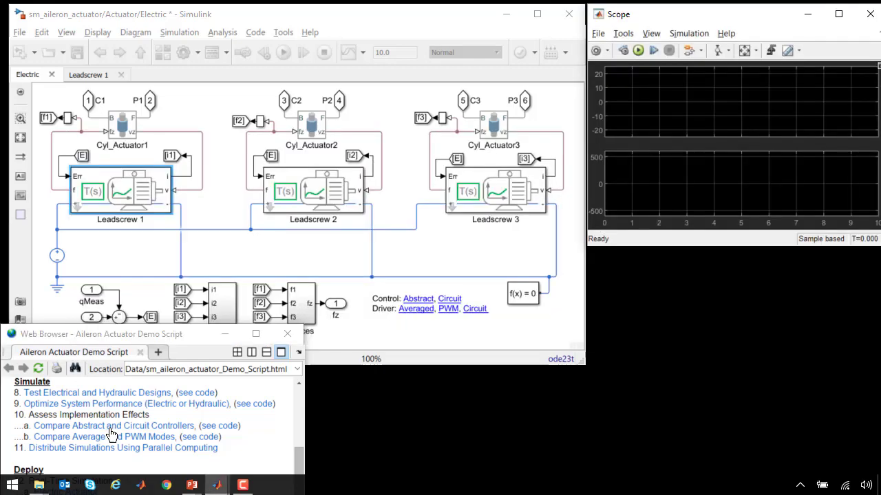
Run 'Compare Abstract and Circuit Controllers' and view Figure 1's aileron angle and force plots
{"action": "left_click", "coordinate": [111, 430]}
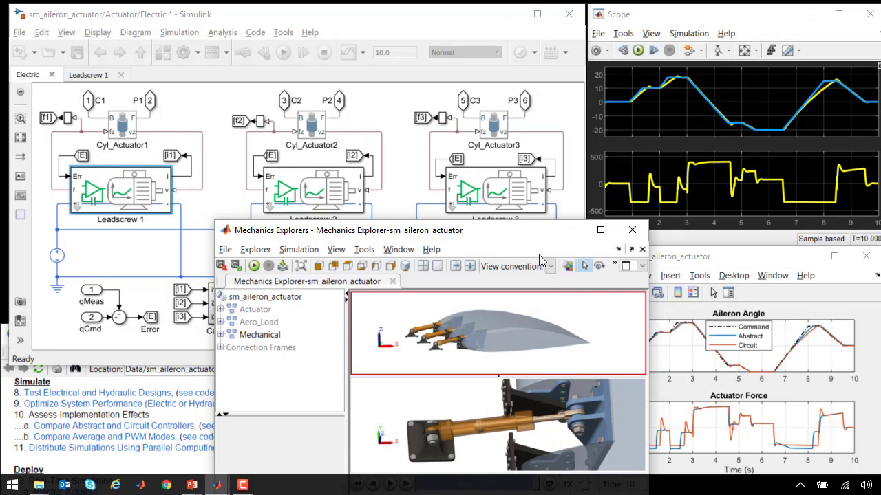
{"action": "left_click", "coordinate": [774, 258]}
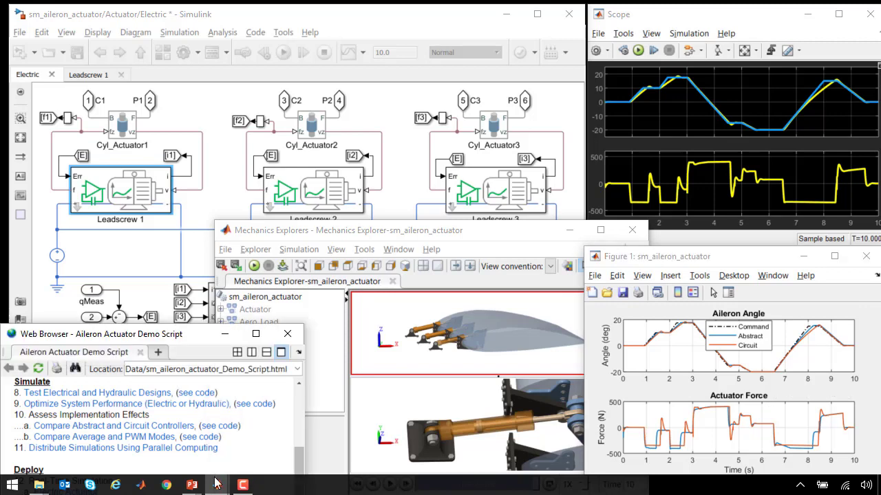
Run 'Compare Average and PWM Modes' from the demo script to produce Figure 2
{"action": "left_click", "coordinate": [182, 387]}
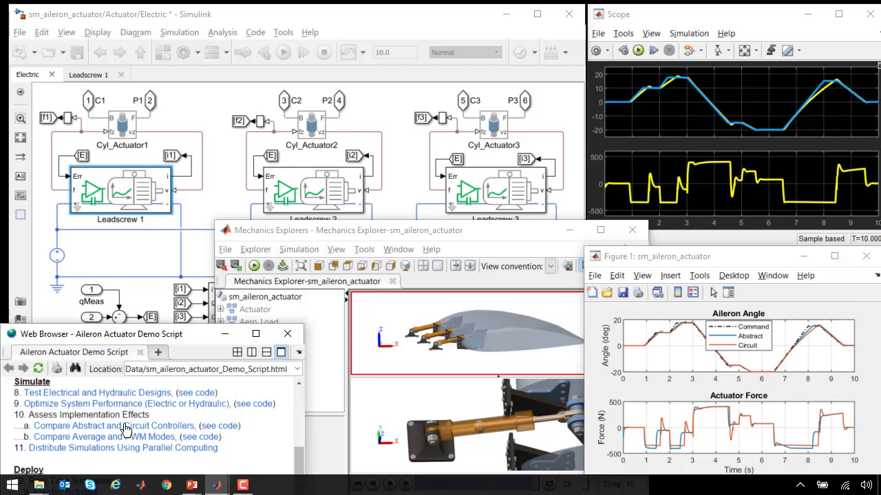
{"action": "left_click", "coordinate": [119, 444]}
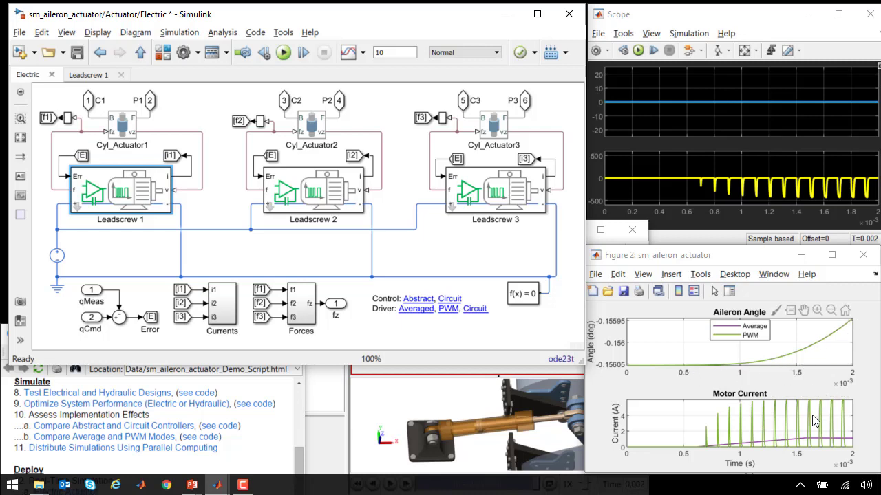
{"action": "mouse_move", "coordinate": [815, 423]}
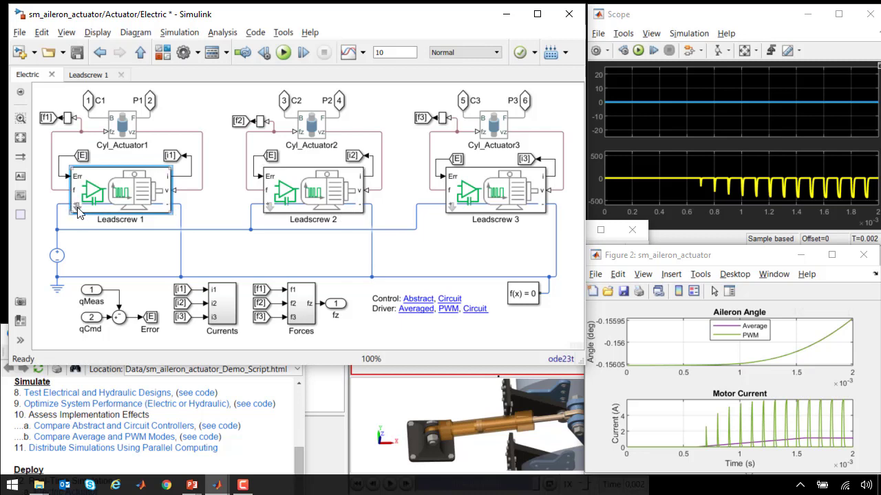
Plot Leadscrew 1's DC Motor power_dissipated from the sm_aileron_actuator simulation log, then go to MATLAB
{"action": "double_click", "coordinate": [79, 210]}
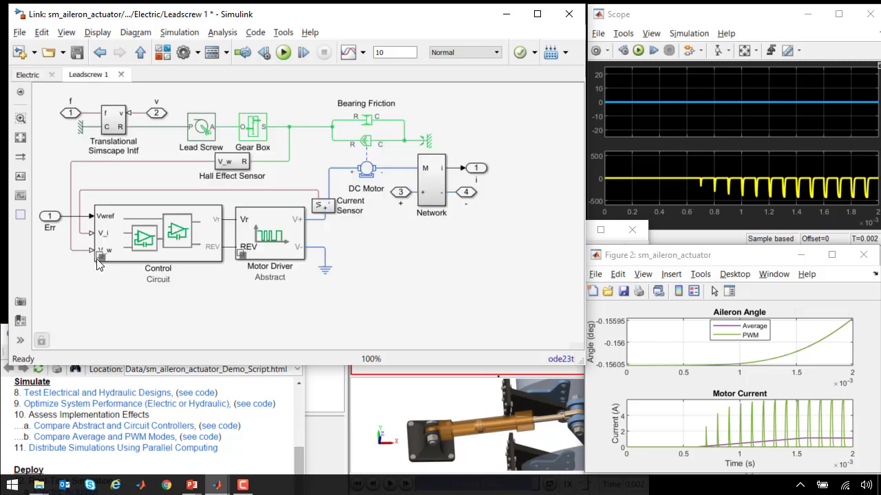
{"action": "left_click", "coordinate": [371, 171]}
{"action": "right_click", "coordinate": [462, 213]}
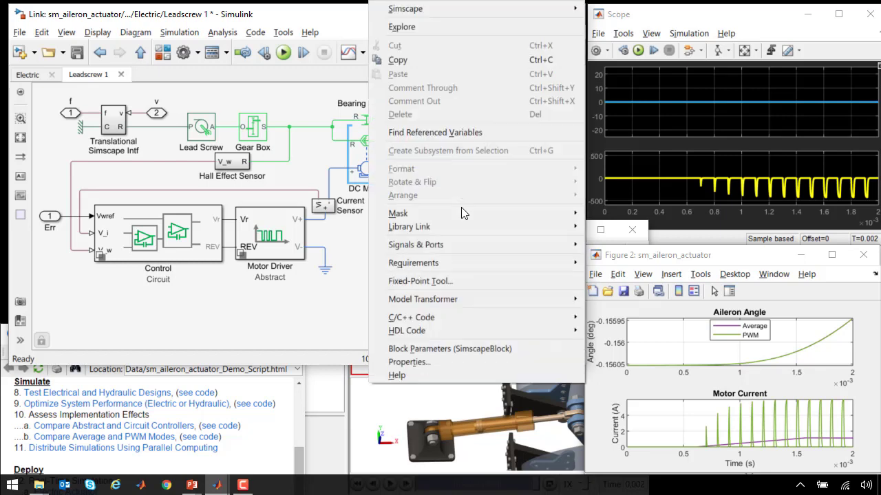
{"action": "mouse_move", "coordinate": [565, 14]}
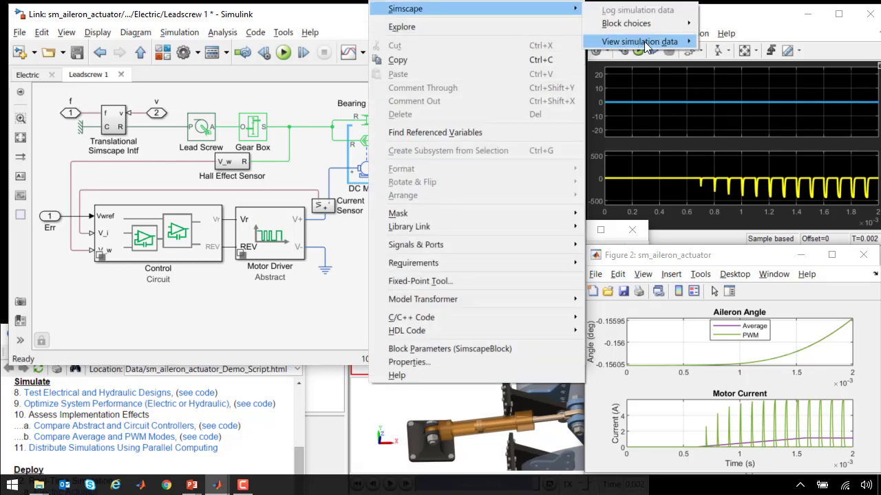
{"action": "mouse_move", "coordinate": [644, 41]}
{"action": "left_click", "coordinate": [714, 46]}
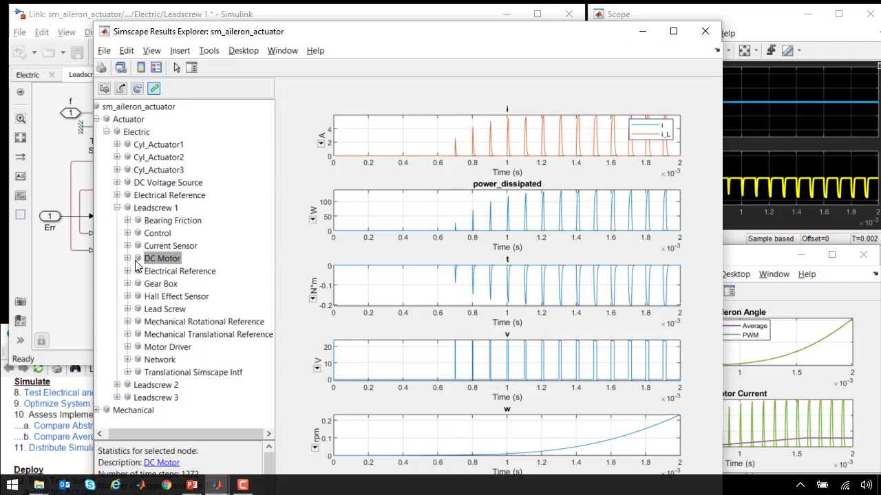
{"action": "left_click", "coordinate": [127, 258]}
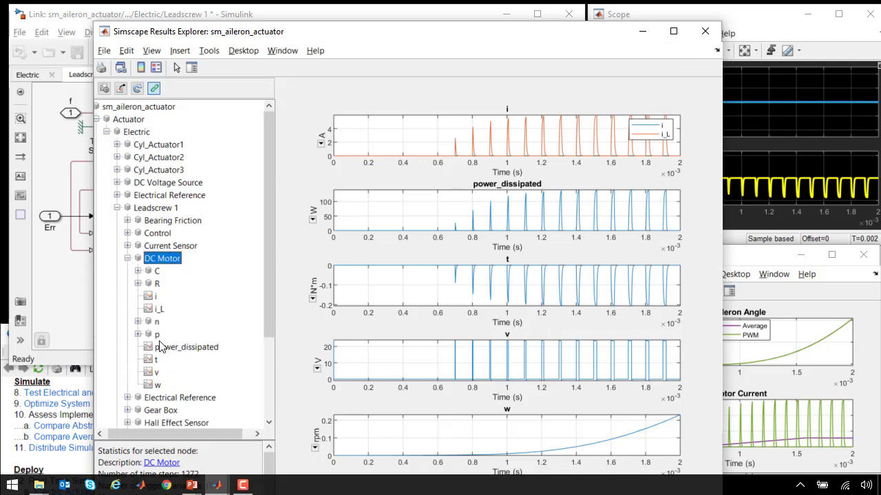
{"action": "left_click", "coordinate": [166, 346]}
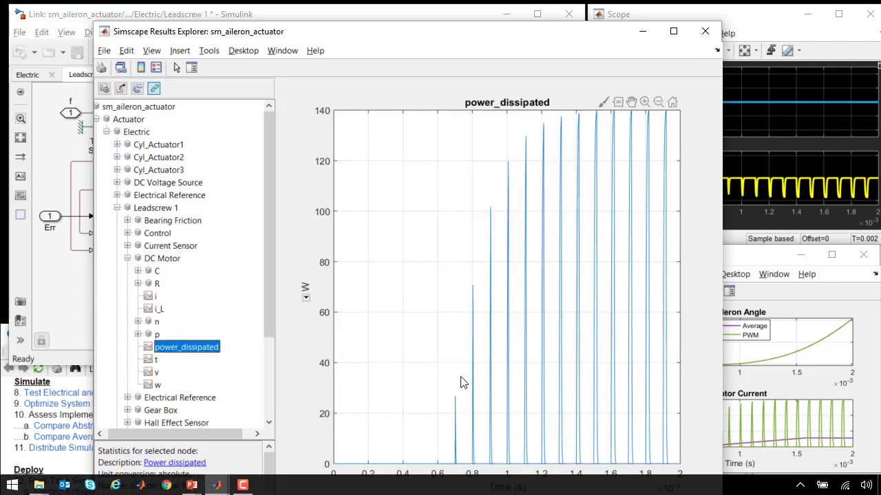
{"action": "key", "text": "alt+Tab"}
{"action": "key", "text": "alt+Tab"}
{"action": "key", "text": "alt+Tab"}
{"action": "key", "text": "alt+Tab"}
{"action": "key", "text": "alt+Tab"}
{"action": "key", "text": "alt+Tab"}
{"action": "key", "text": "alt+Tab"}
{"action": "key", "text": "alt+Tab"}
{"action": "key", "text": "alt+Tab"}
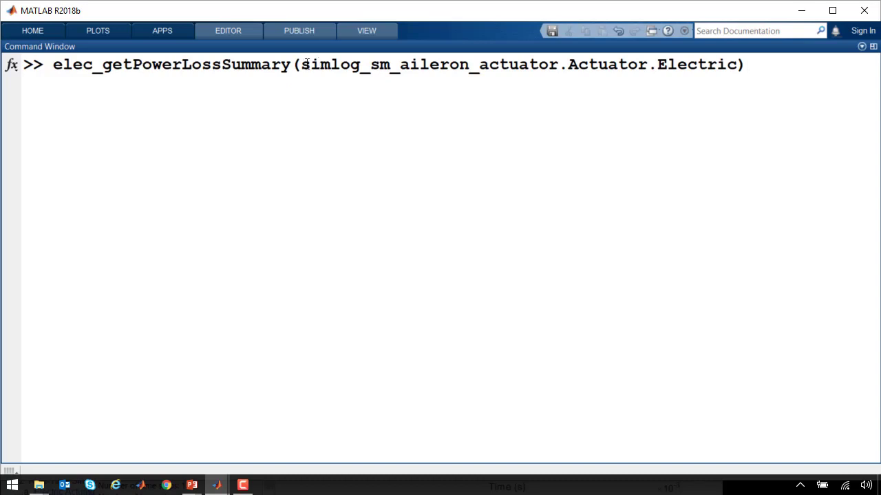
Run elec_getPowerLossSummary on the Electric actuator's simulation log
{"action": "key", "text": "Return"}
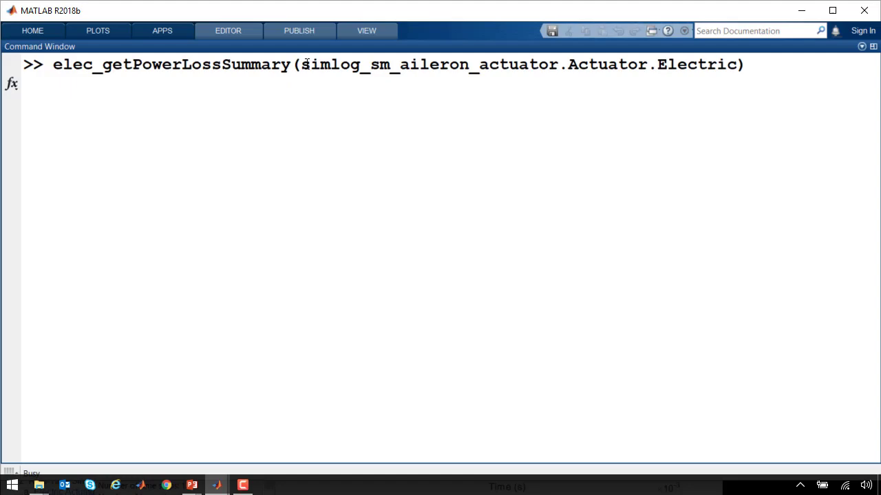